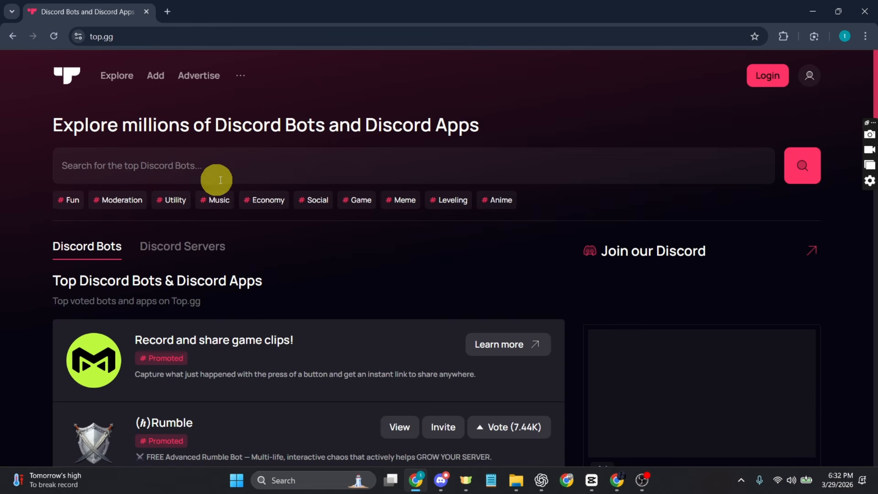
# - Search top.gg for "appy" and open the Appy bot's page
pyautogui.click(208, 167)
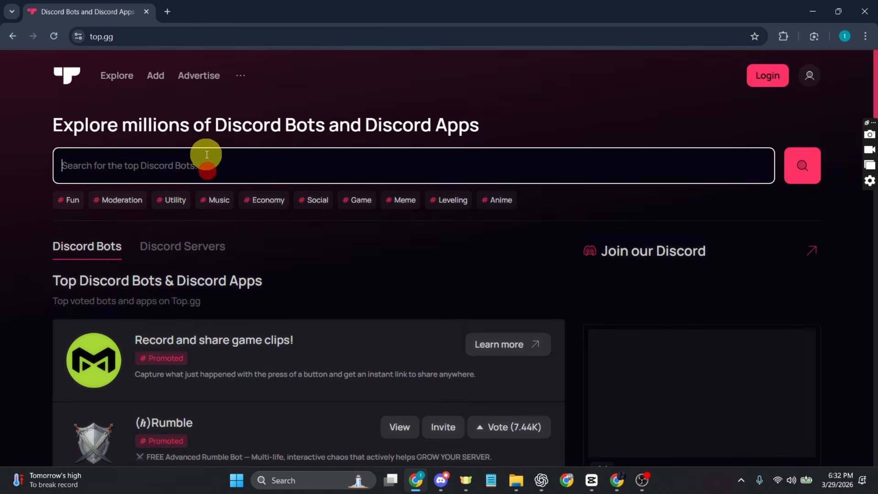
pyautogui.write('app')
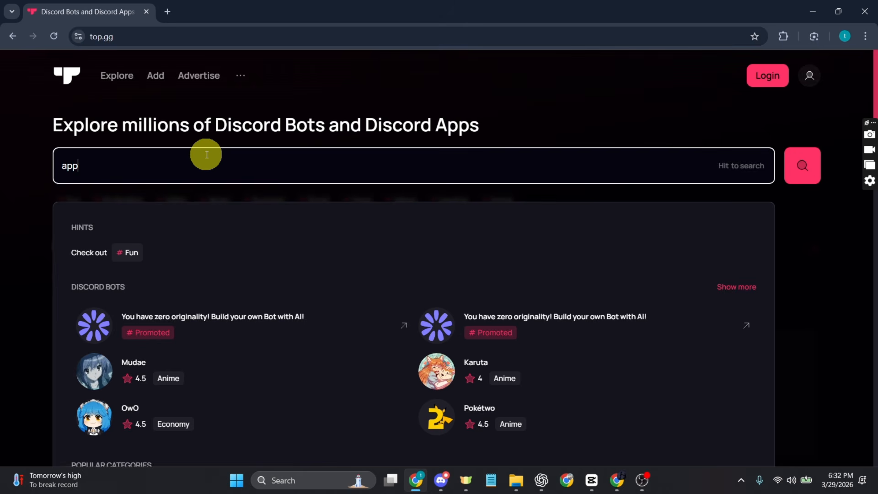
pyautogui.write('y')
pyautogui.press('Return')
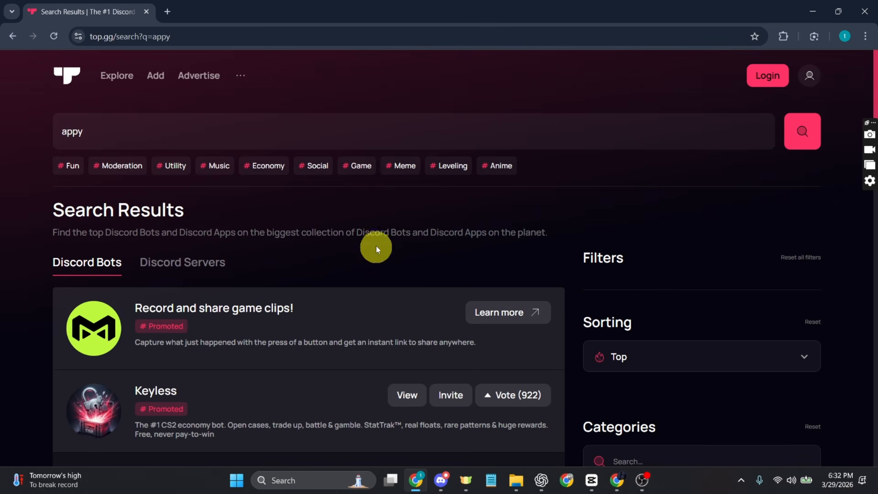
pyautogui.scroll(-3, 307, 352)
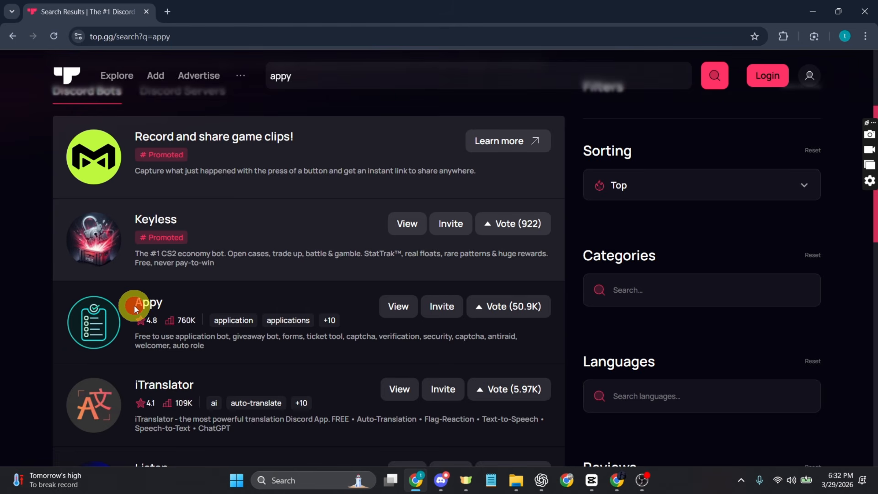
pyautogui.click(136, 309)
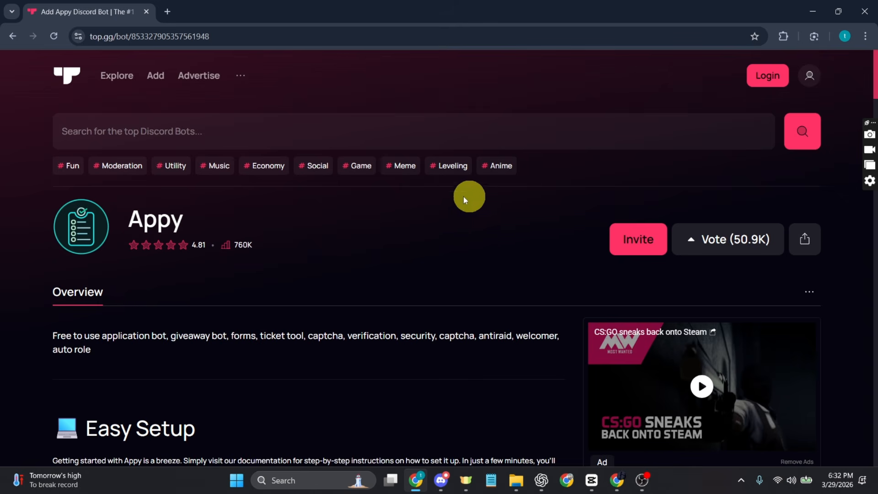
# - Invite the Appy bot to the Guiderealm server and authorize its requested permissions
pyautogui.click(642, 238)
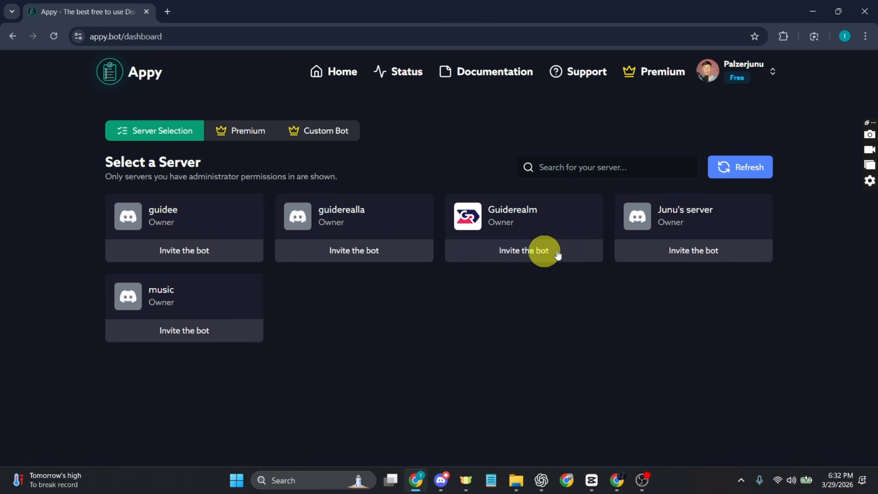
pyautogui.click(530, 252)
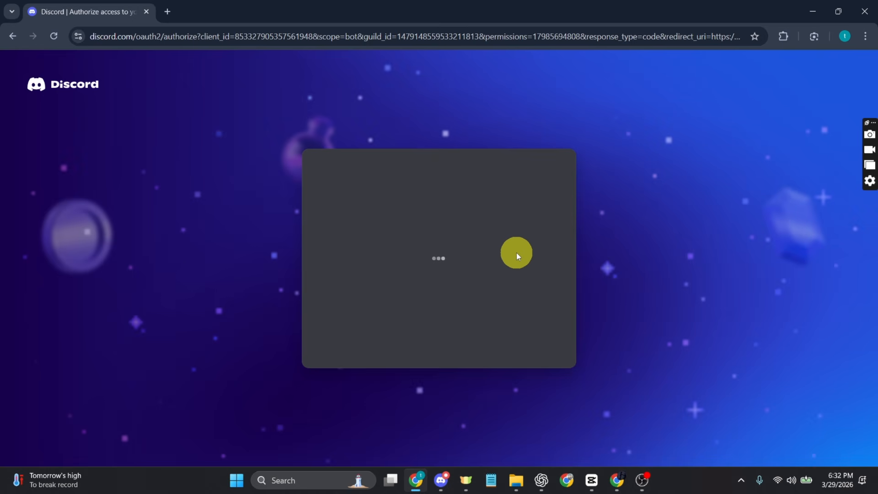
pyautogui.click(501, 411)
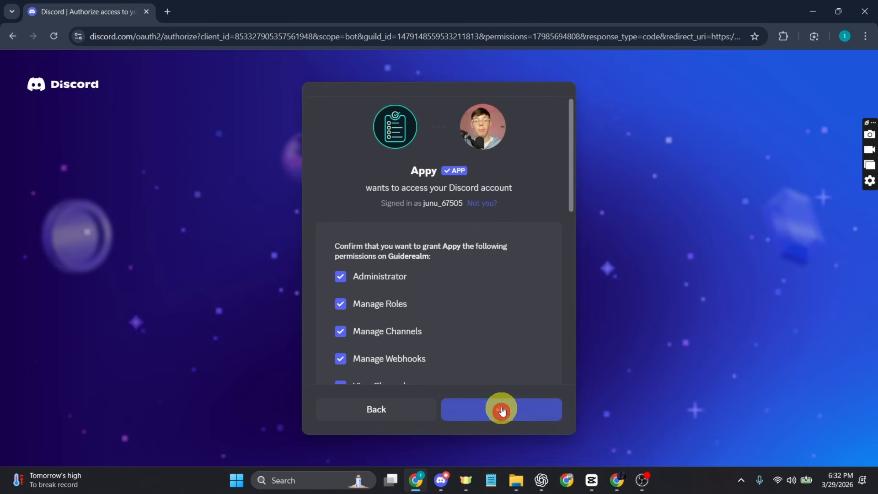
pyautogui.click(505, 408)
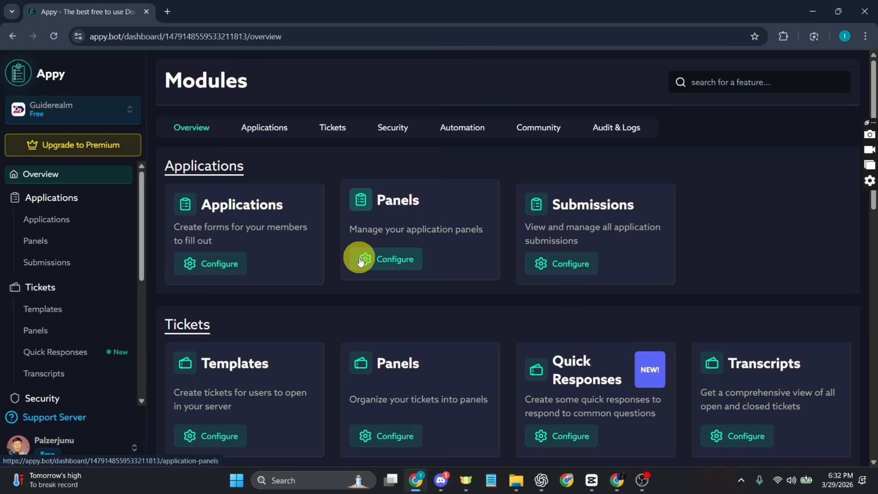
# - Create a new application named "Forms" in Appy's Applications module and open it for editing
pyautogui.click(207, 259)
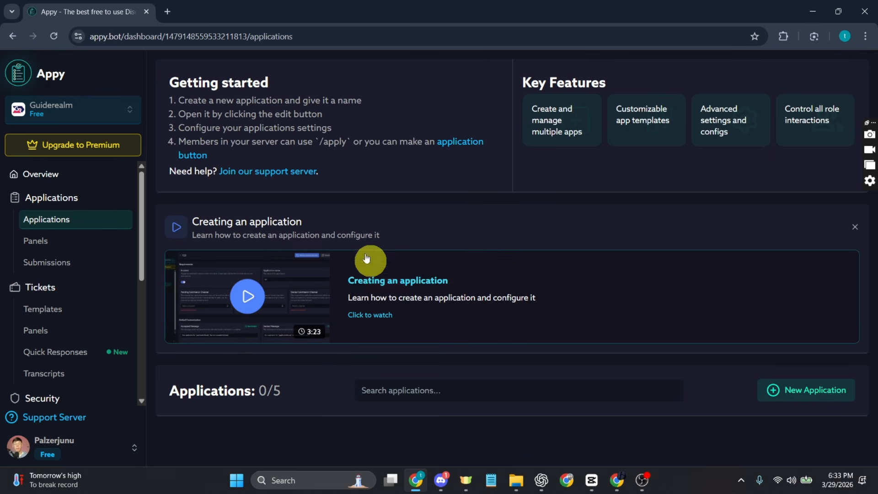
pyautogui.click(823, 387)
pyautogui.click(388, 251)
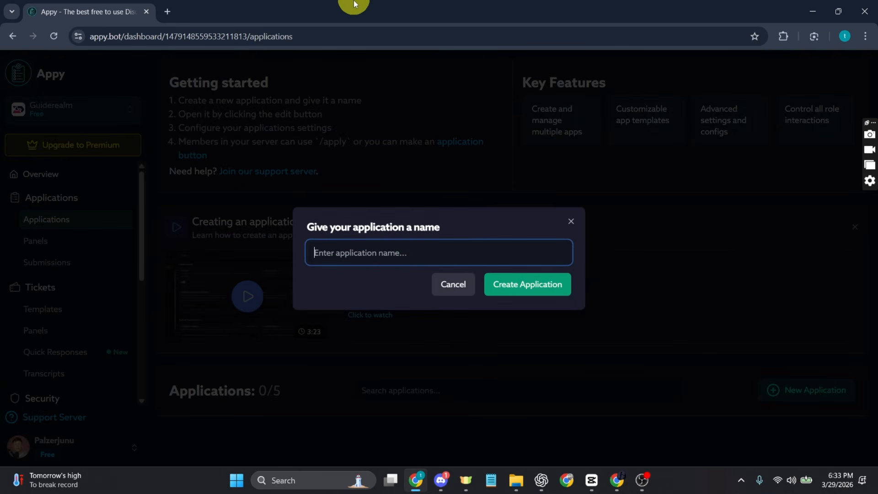
pyautogui.write('Form')
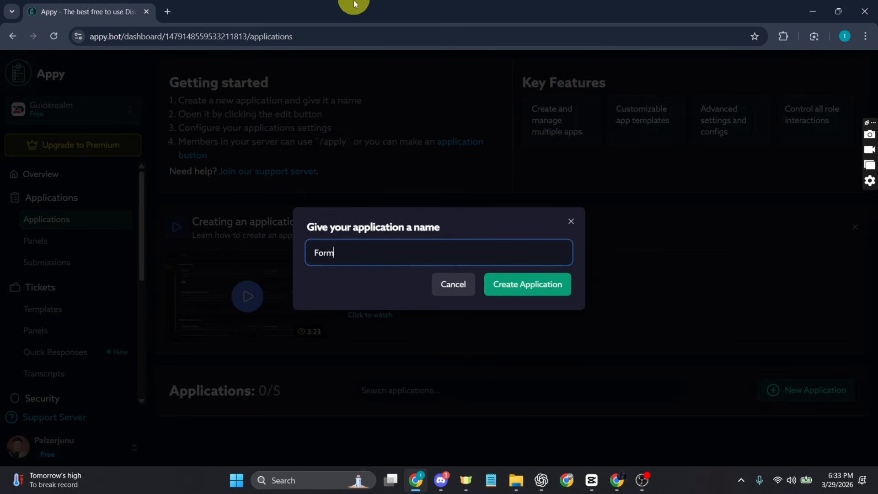
pyautogui.click(562, 285)
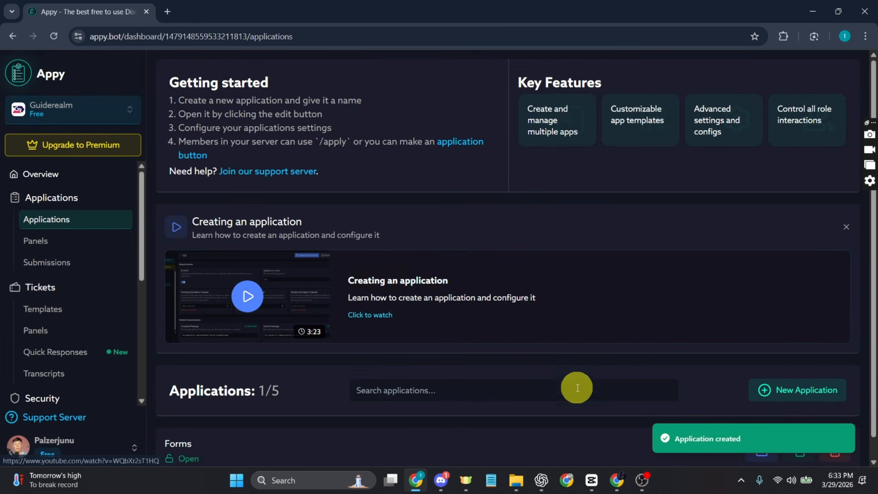
pyautogui.scroll(-1, 685, 382)
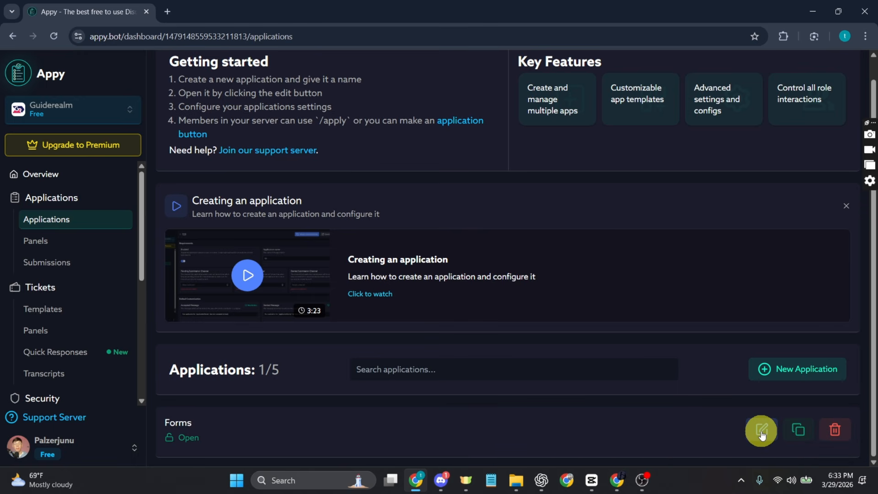
pyautogui.click(762, 432)
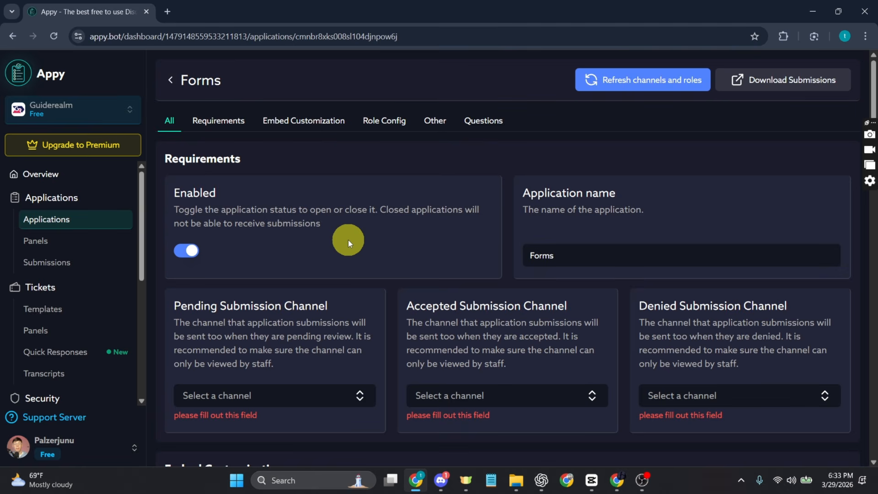
# - Set the pending, accepted and denied submission channels of the Forms application to "application"
pyautogui.scroll(-1, 348, 239)
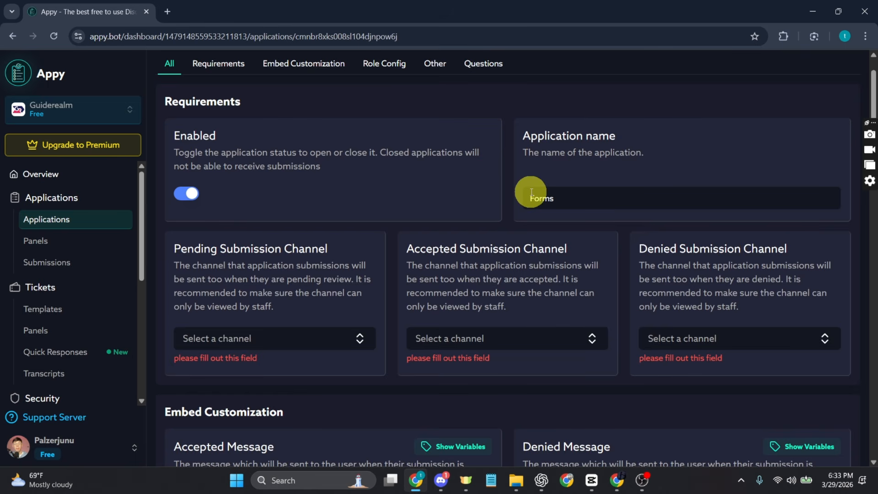
pyautogui.doubleClick(582, 200)
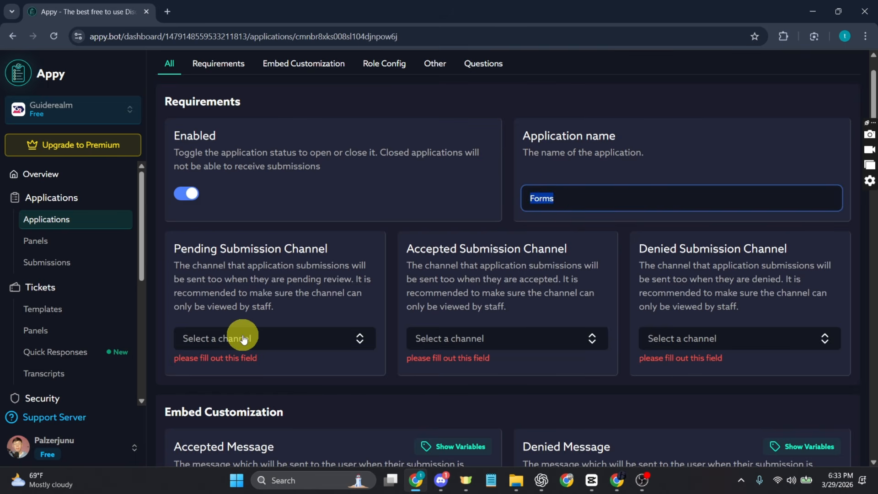
pyautogui.click(357, 338)
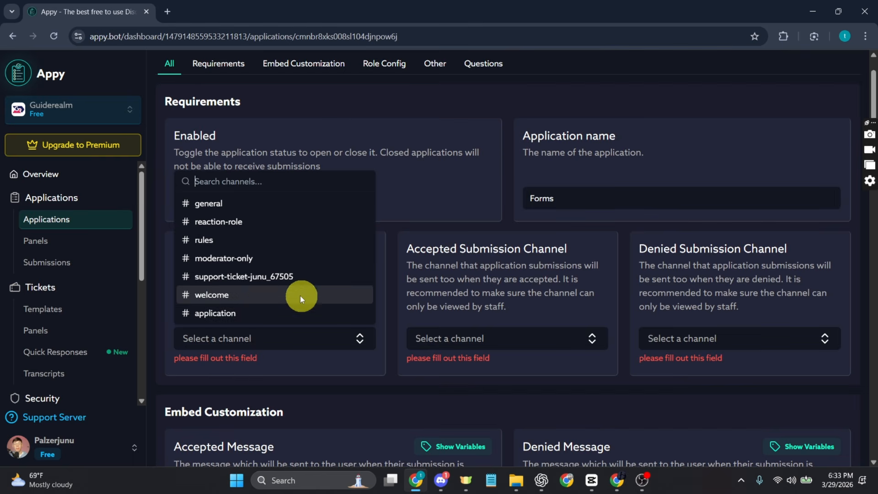
pyautogui.click(234, 312)
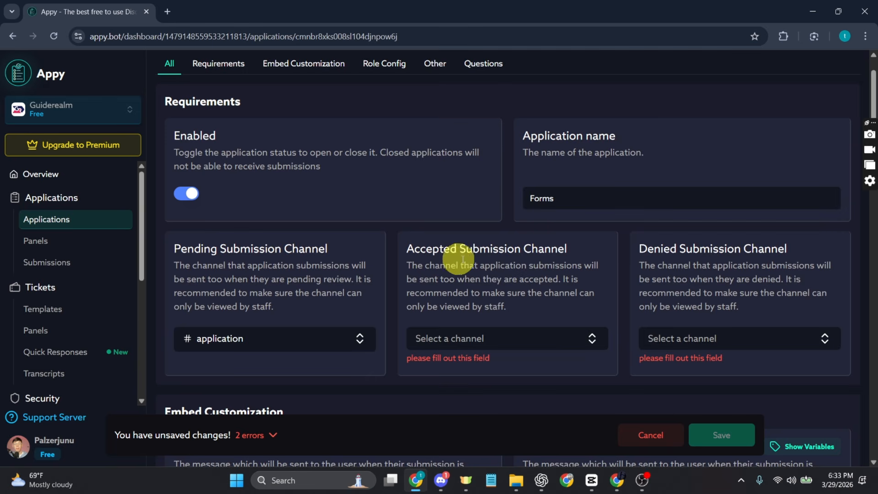
pyautogui.click(576, 344)
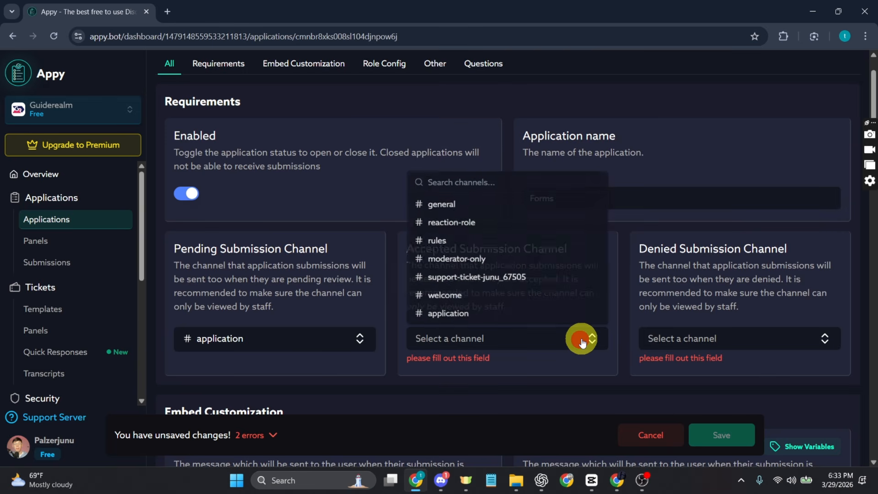
pyautogui.doubleClick(499, 309)
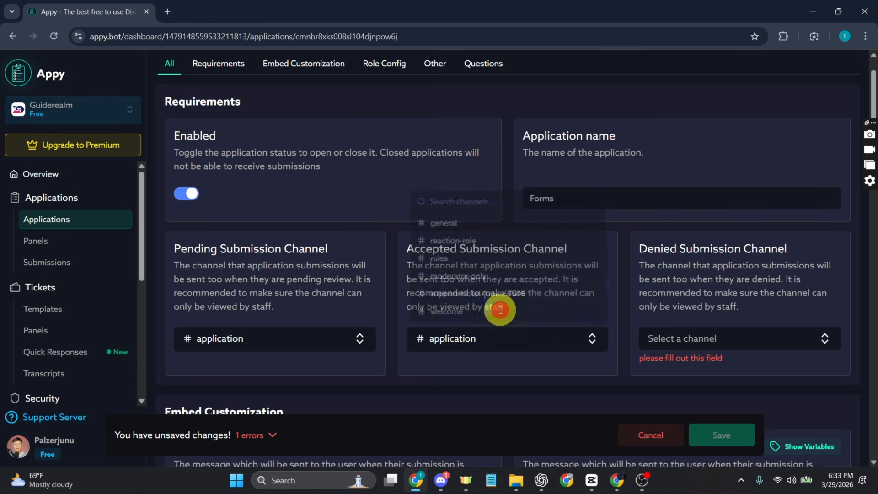
pyautogui.click(732, 338)
pyautogui.click(715, 315)
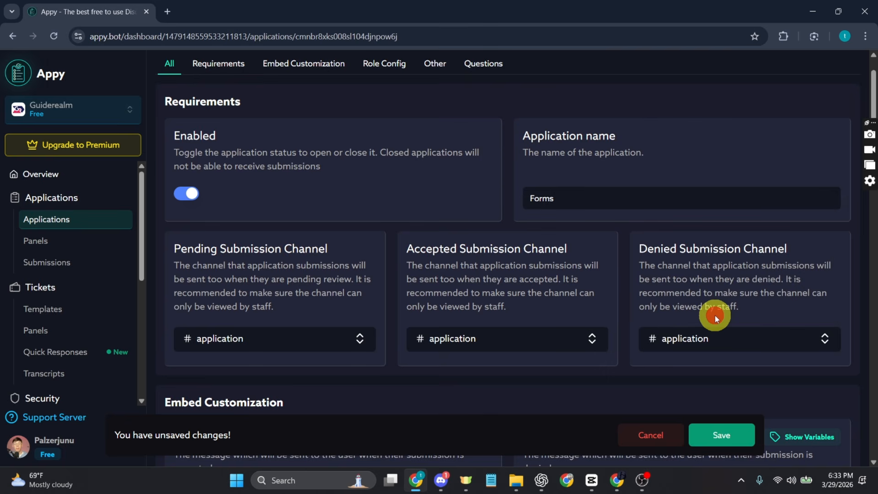
# - Add Staff as the accepted role in the role configuration of the Forms application
pyautogui.scroll(-2, 516, 319)
pyautogui.scroll(-7, 503, 302)
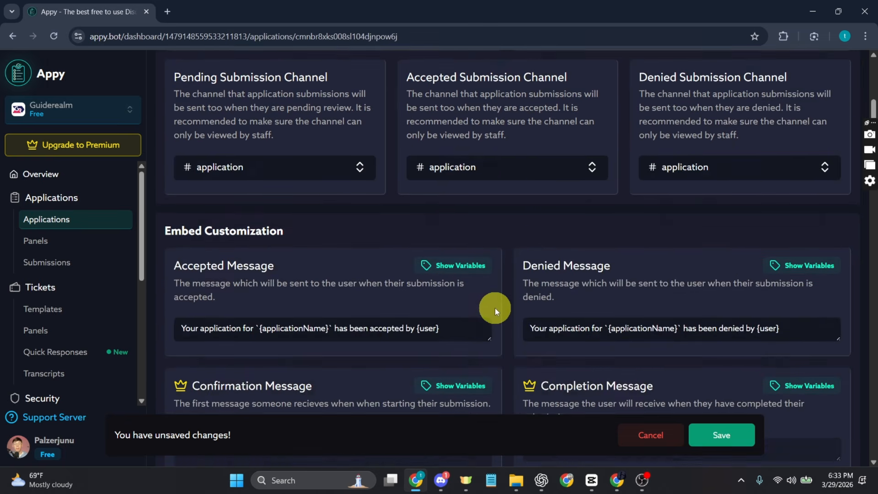
pyautogui.scroll(-5, 495, 308)
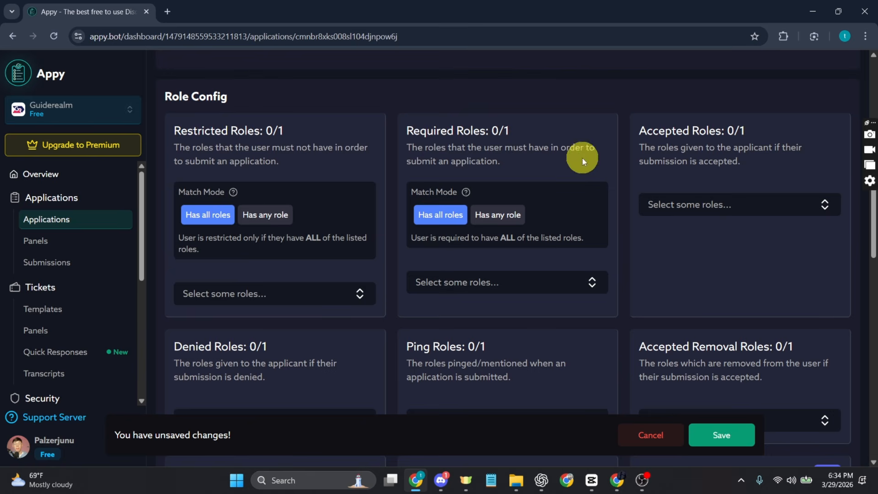
pyautogui.moveTo(638, 132); pyautogui.dragTo(731, 123)
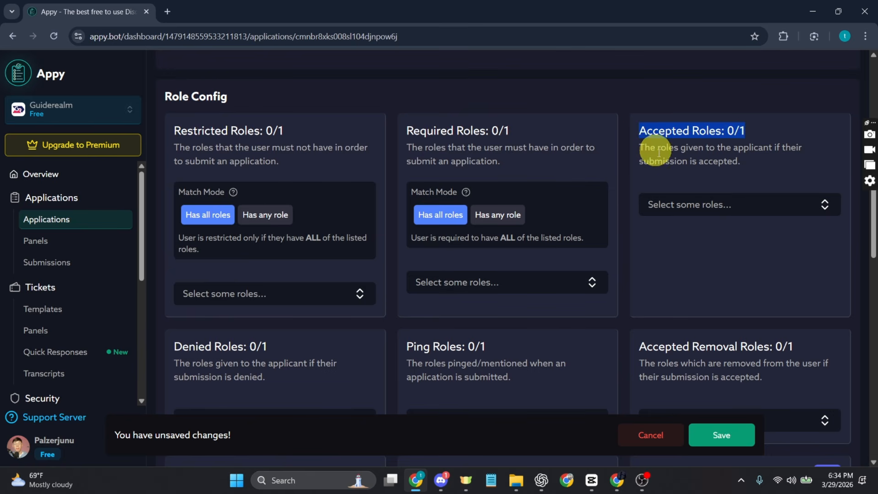
pyautogui.moveTo(639, 161); pyautogui.dragTo(689, 161)
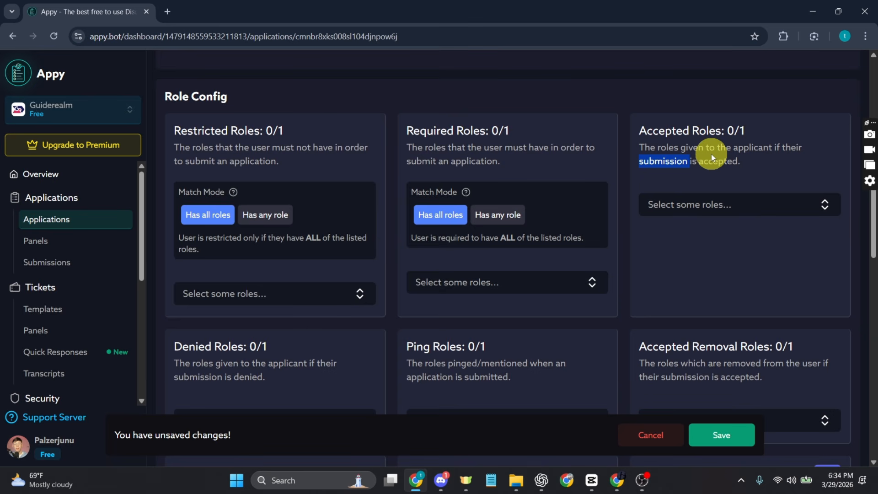
pyautogui.click(763, 152)
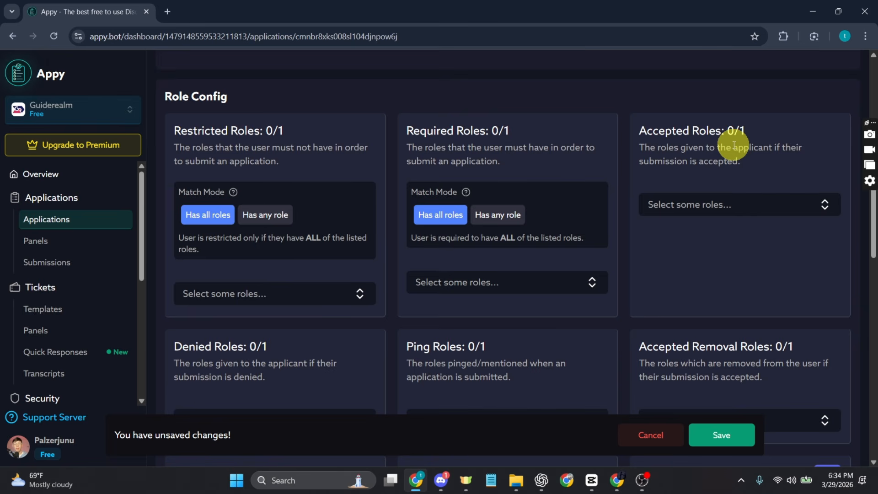
pyautogui.click(780, 214)
pyautogui.click(783, 216)
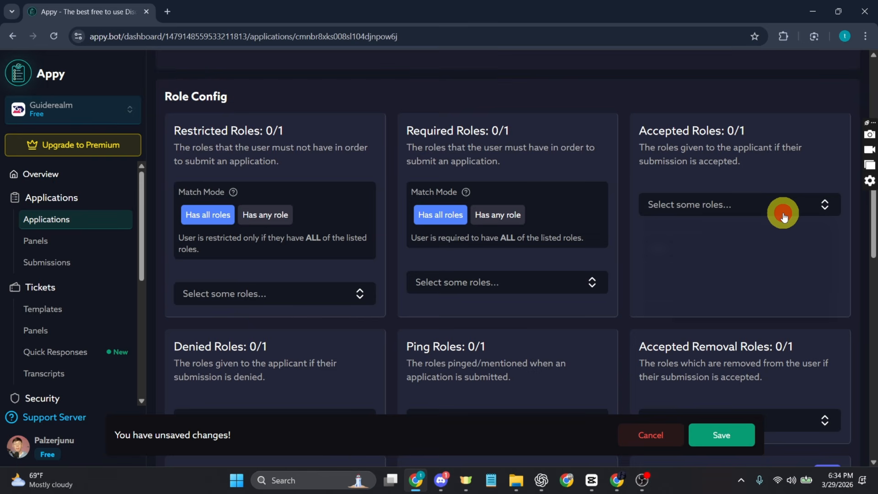
pyautogui.click(783, 216)
pyautogui.click(676, 254)
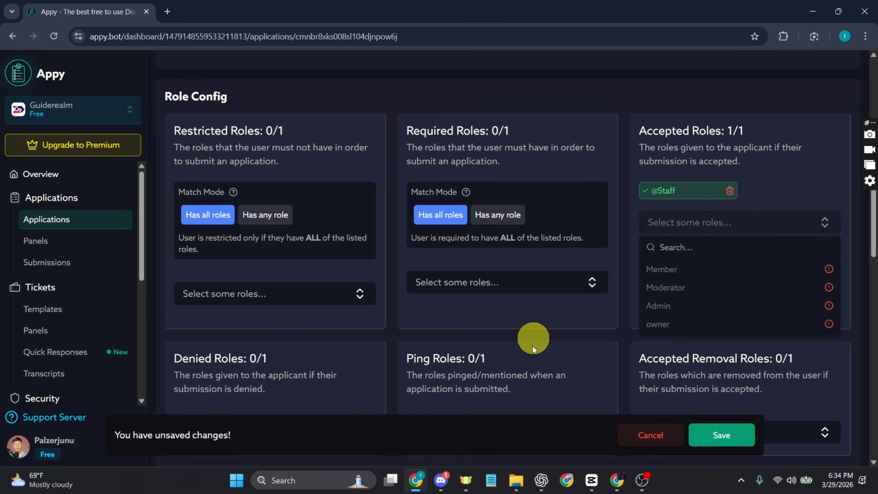
# - Switch to Discord and open the roles list in the Guiderealm server's settings
pyautogui.click(439, 479)
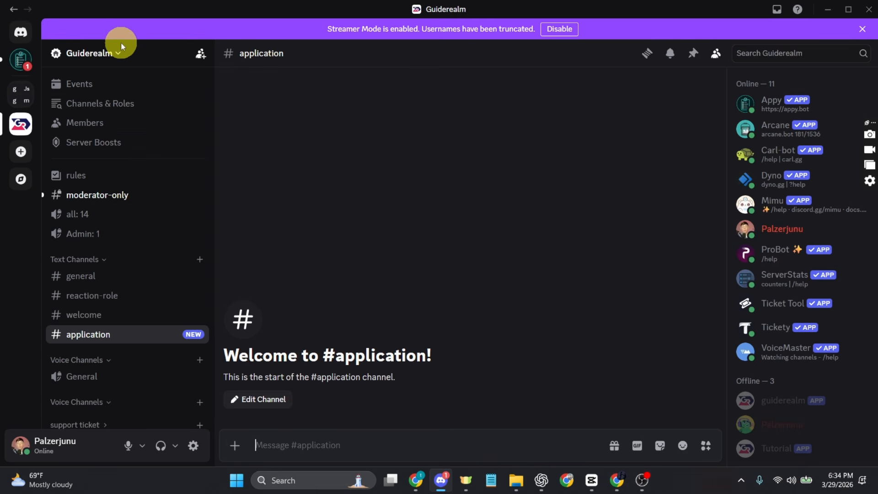
pyautogui.click(104, 57)
pyautogui.click(102, 133)
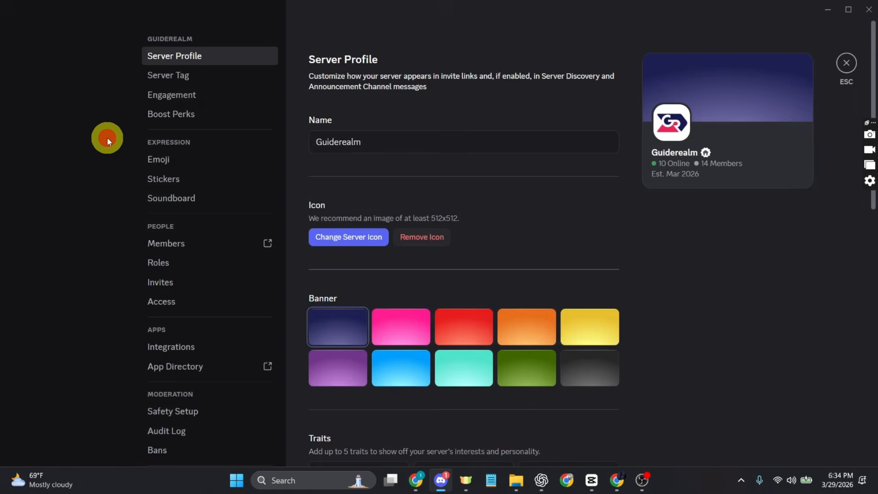
pyautogui.click(173, 264)
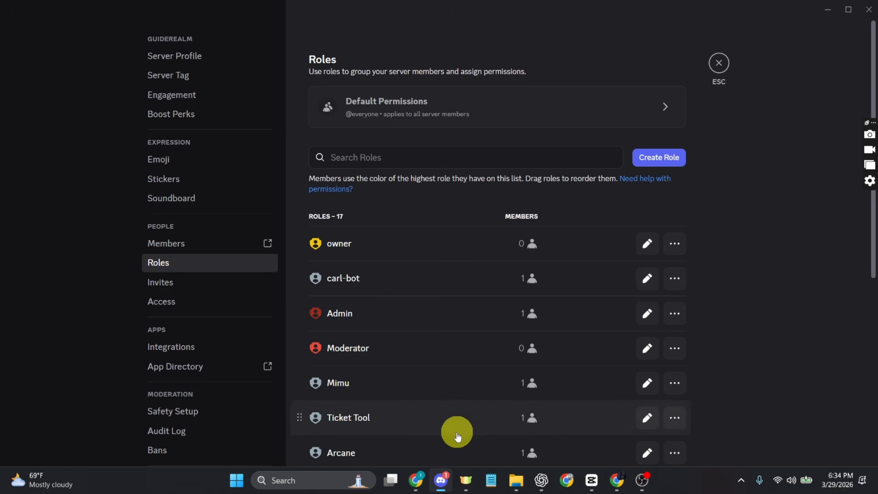
# - Move the Appy role above the Staff role in the server's role order and save the changes
pyautogui.scroll(-6, 453, 412)
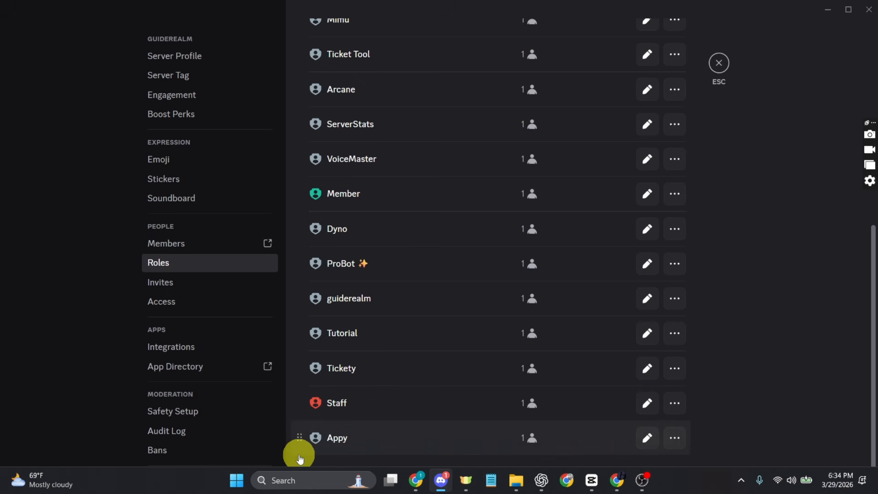
pyautogui.moveTo(299, 441); pyautogui.dragTo(298, 399)
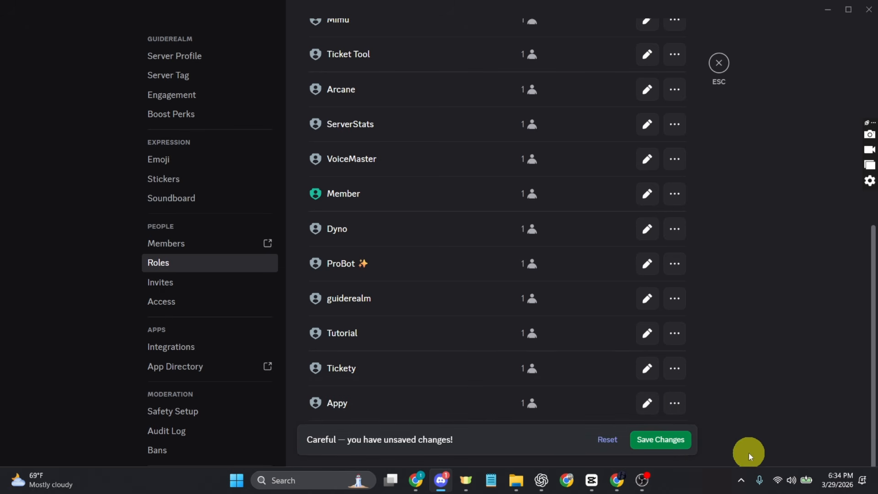
pyautogui.click(689, 444)
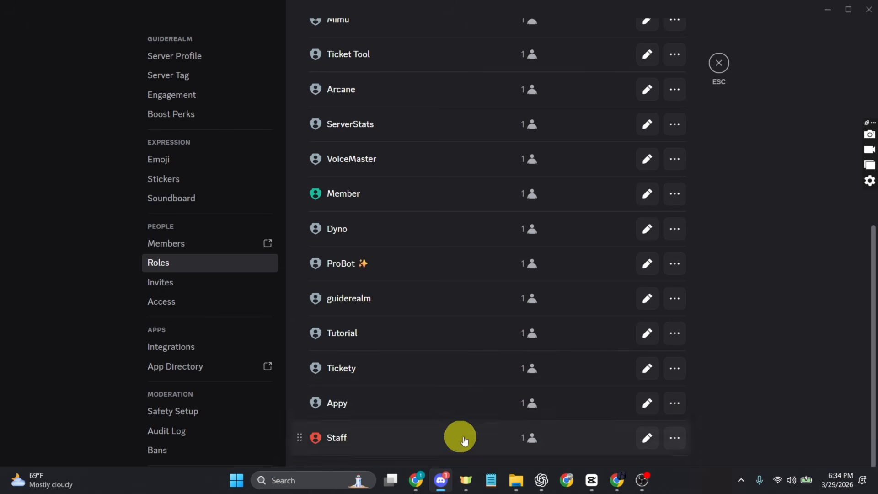
# - Close the server settings and switch to the Appy dashboard in Chrome, at the questions of the Forms application
pyautogui.press('Escape')
pyautogui.moveTo(415, 492)
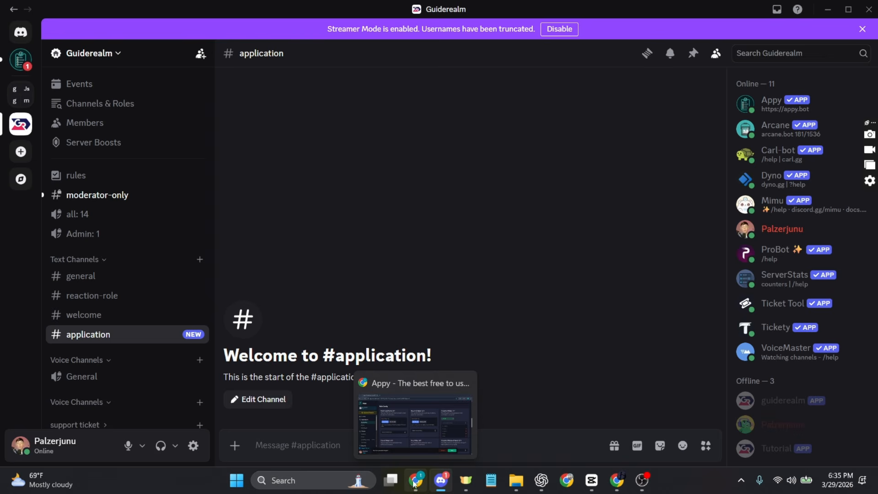
pyautogui.click(415, 420)
pyautogui.scroll(-3, 707, 320)
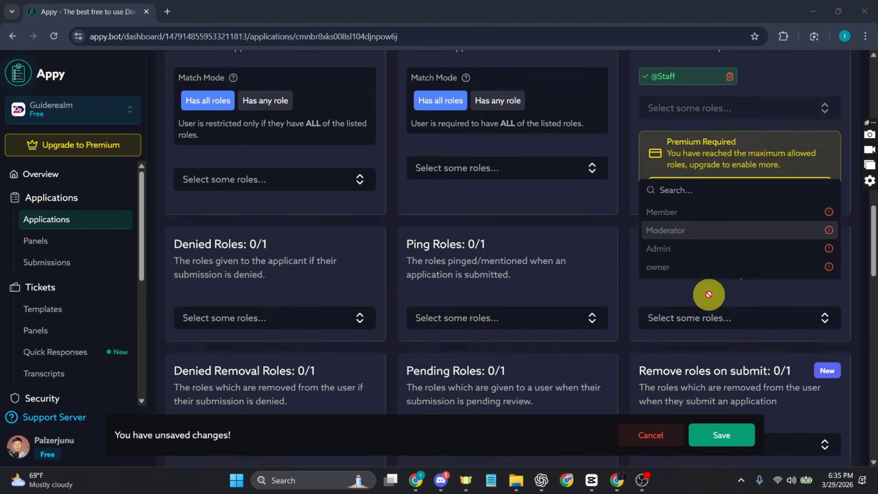
pyautogui.scroll(1, 713, 98)
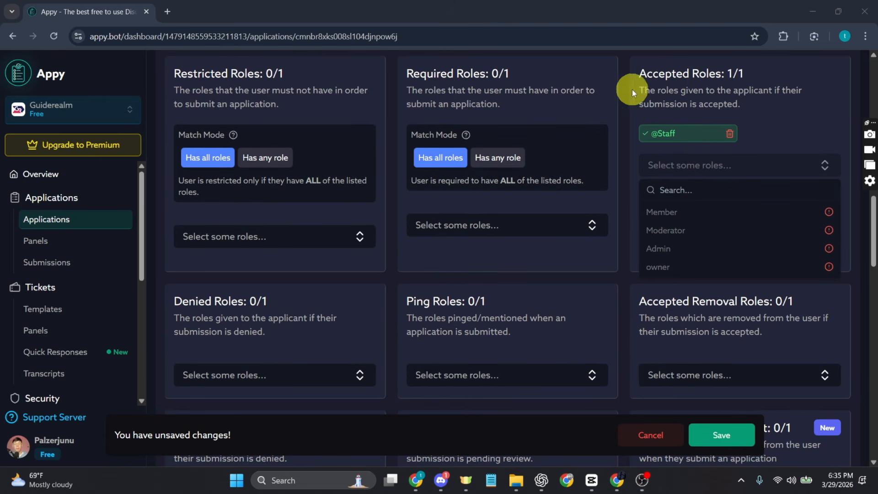
pyautogui.scroll(-15, 560, 333)
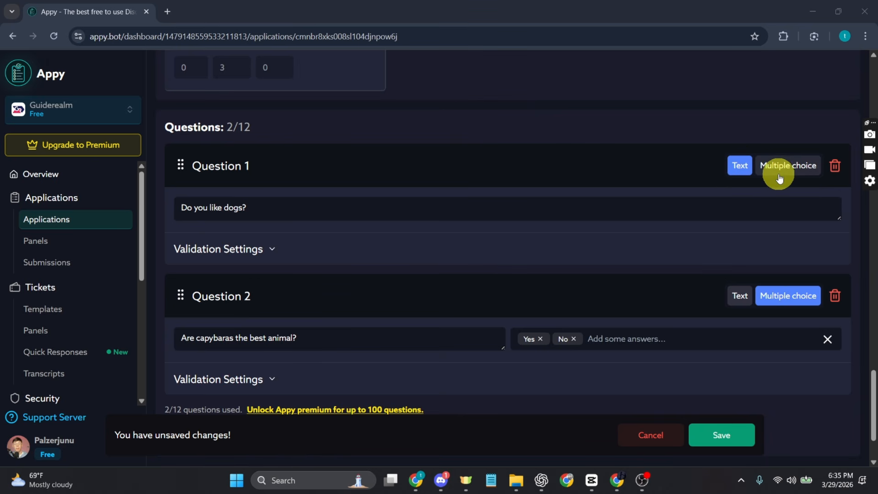
# - Keep "Do you like dogs?" as Question 1 with the Text answer type
pyautogui.moveTo(267, 210); pyautogui.dragTo(176, 213)
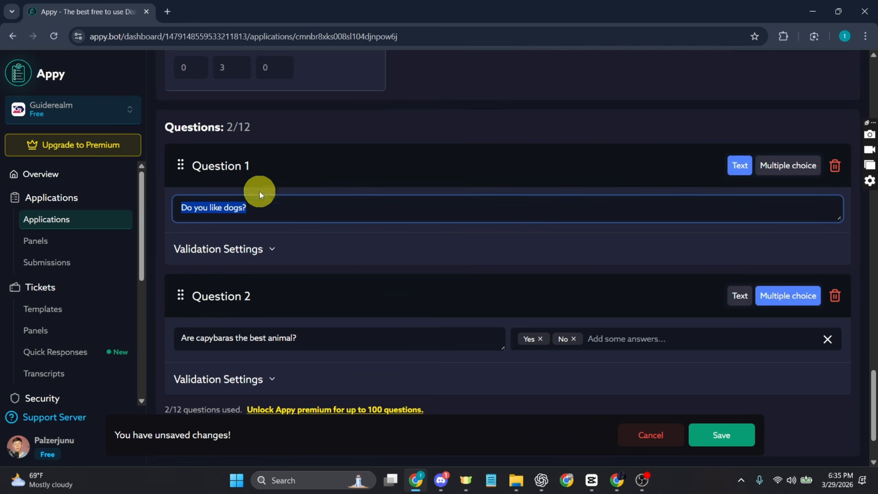
pyautogui.click(278, 212)
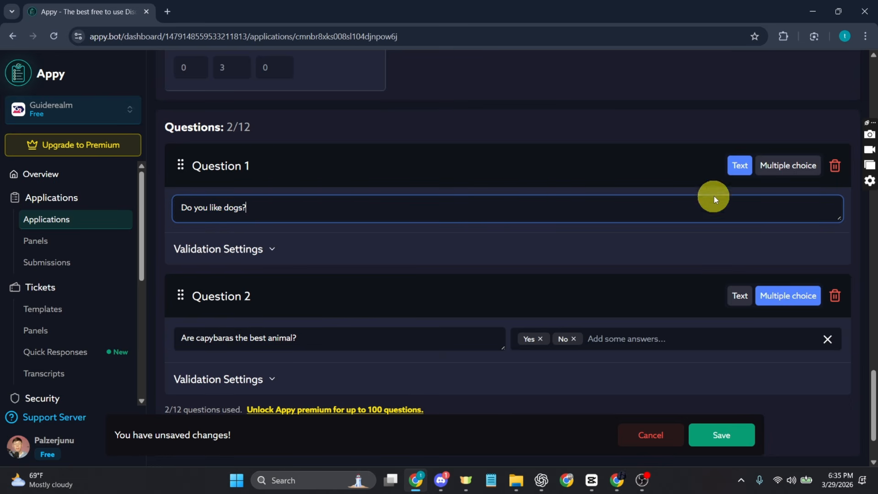
pyautogui.click(740, 166)
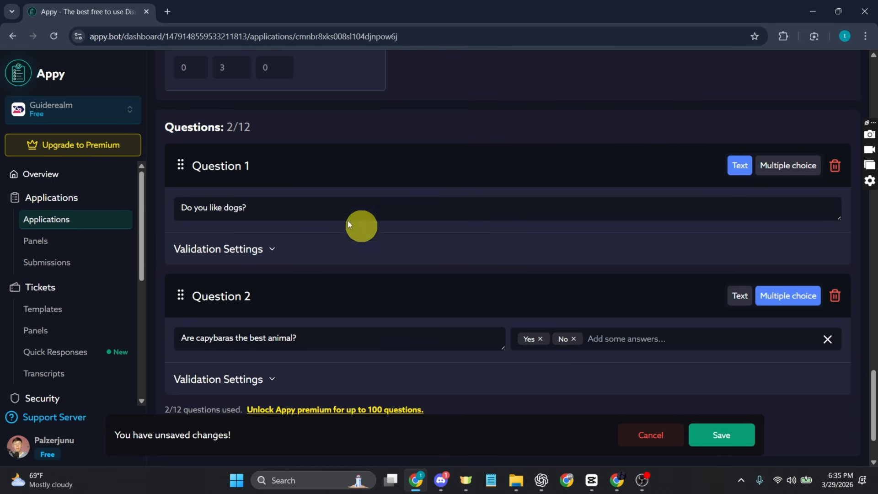
# - Make Question 2 a multiple choice question with the answers Yes and No, and save the application
pyautogui.scroll(-2, 275, 335)
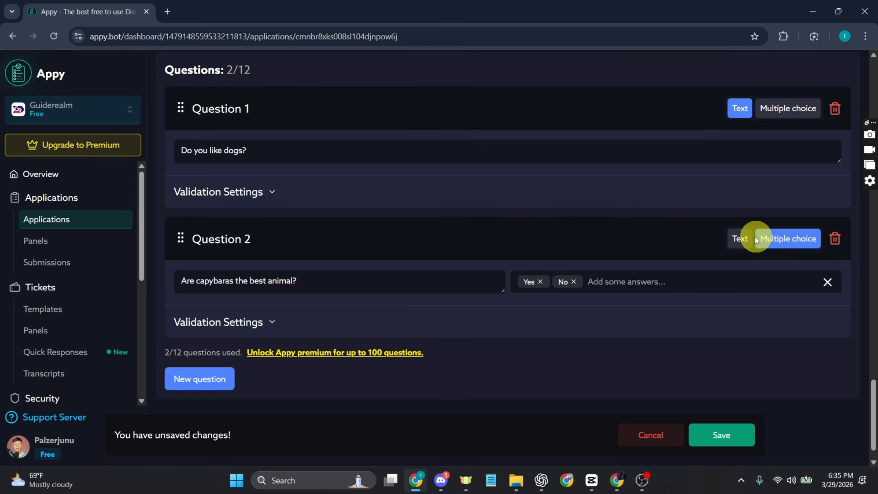
pyautogui.click(787, 240)
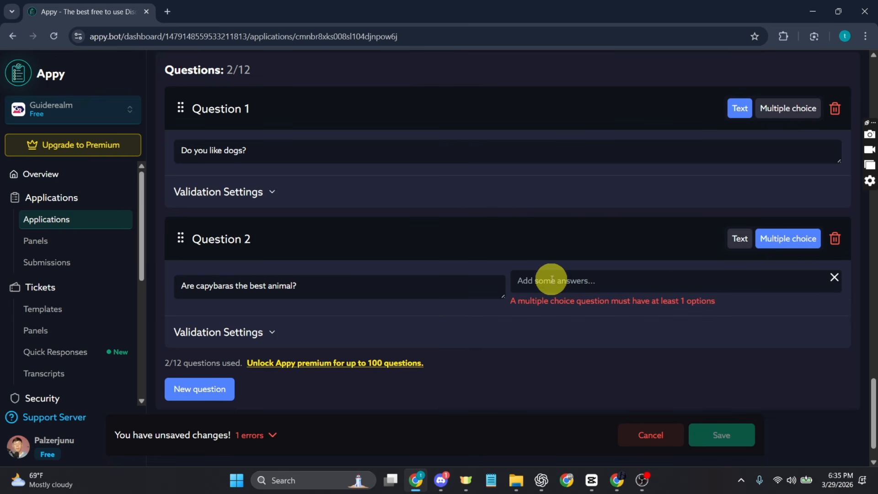
pyautogui.scroll(-1, 561, 269)
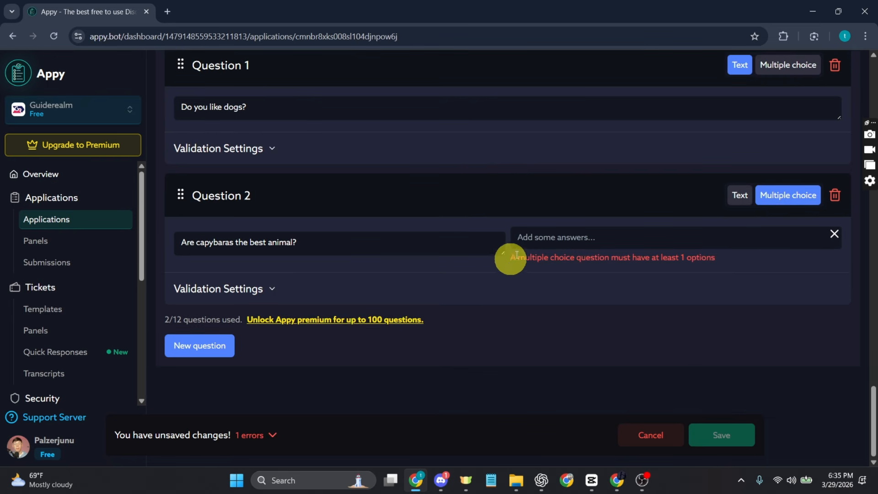
pyautogui.click(558, 236)
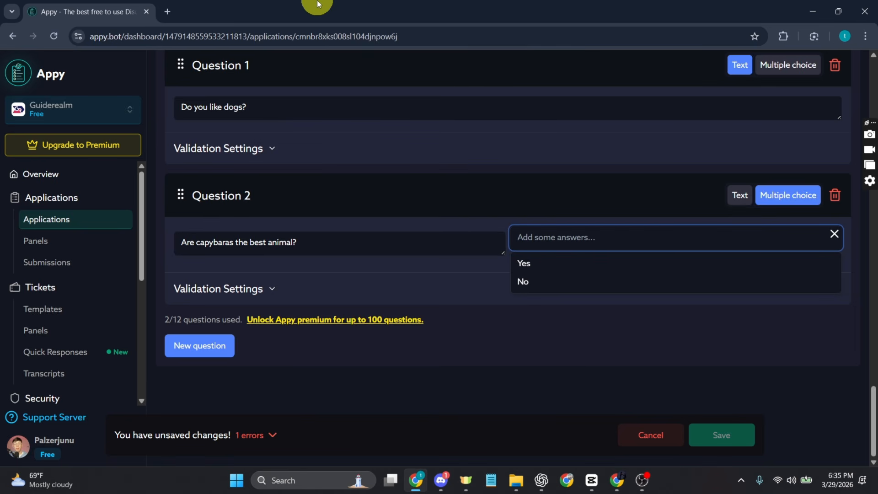
pyautogui.write('yes')
pyautogui.press('Return')
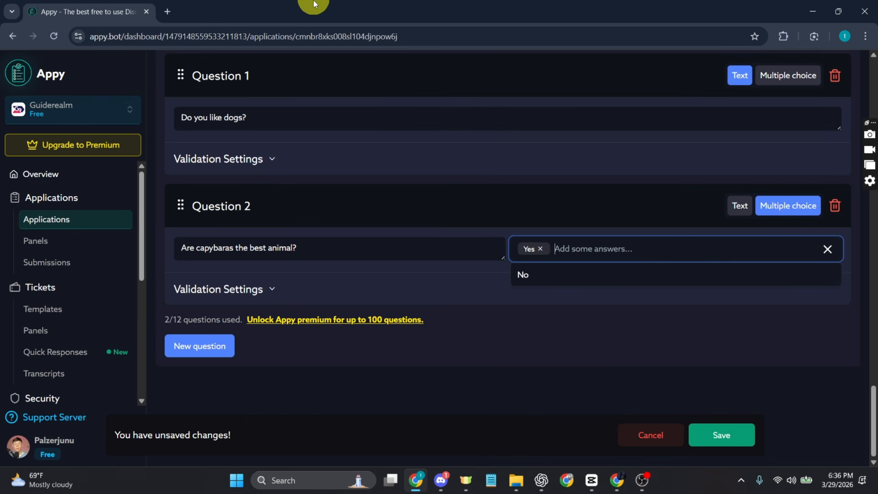
pyautogui.write('no')
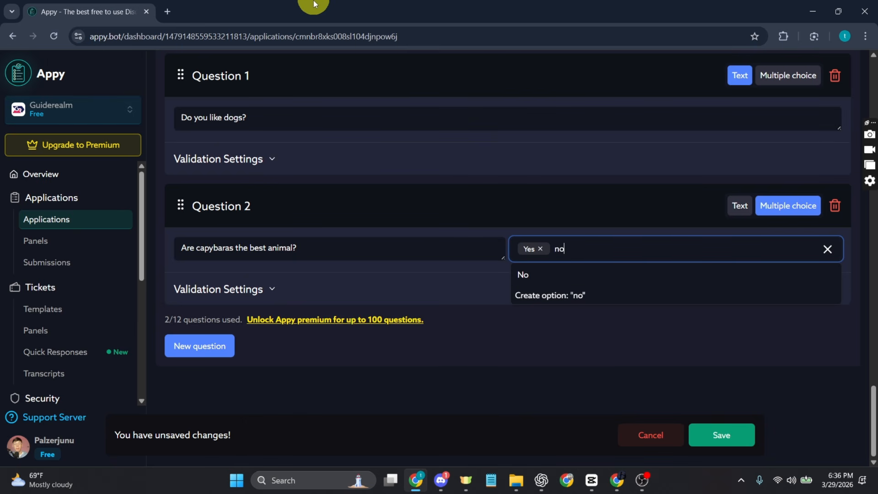
pyautogui.press('Return')
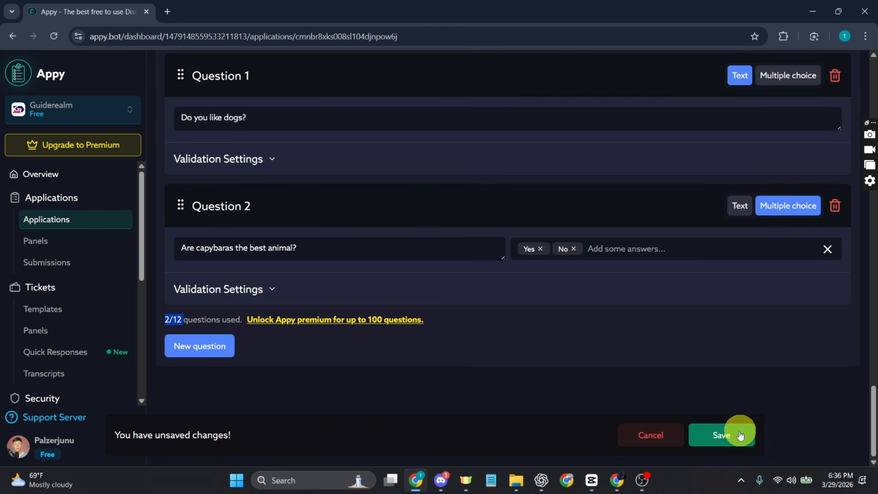
pyautogui.click(726, 437)
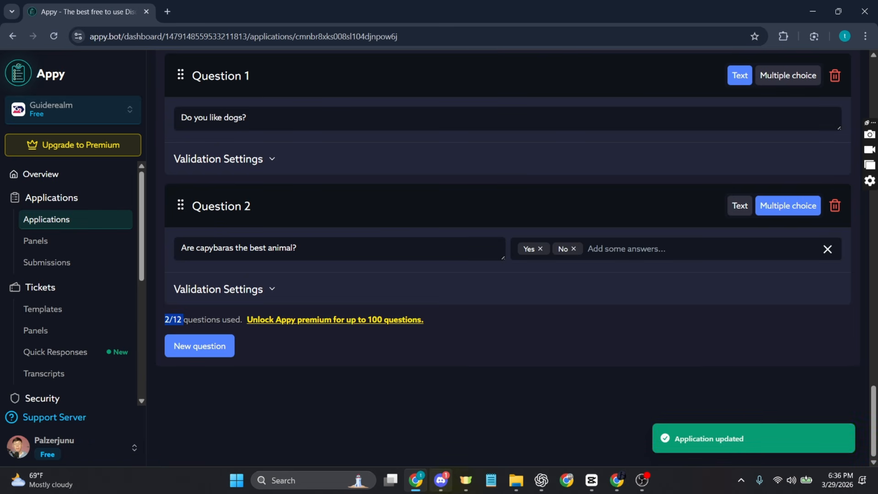
# - Switch to Discord and run Appy's /apply command for the Forms application in the welcome channel
pyautogui.moveTo(443, 475)
pyautogui.click(446, 425)
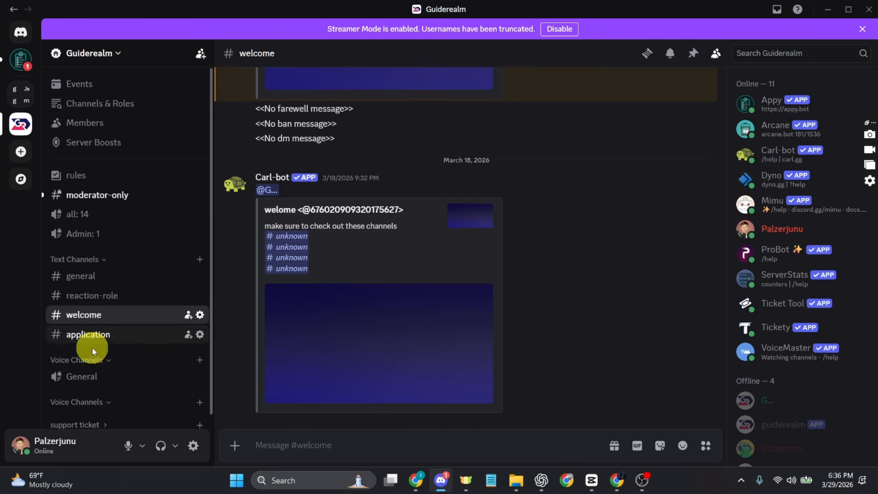
pyautogui.click(331, 442)
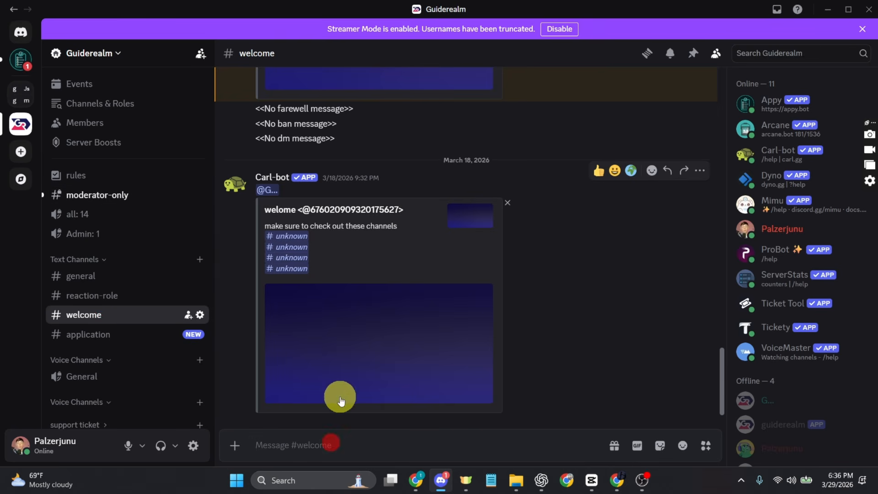
pyautogui.write('/')
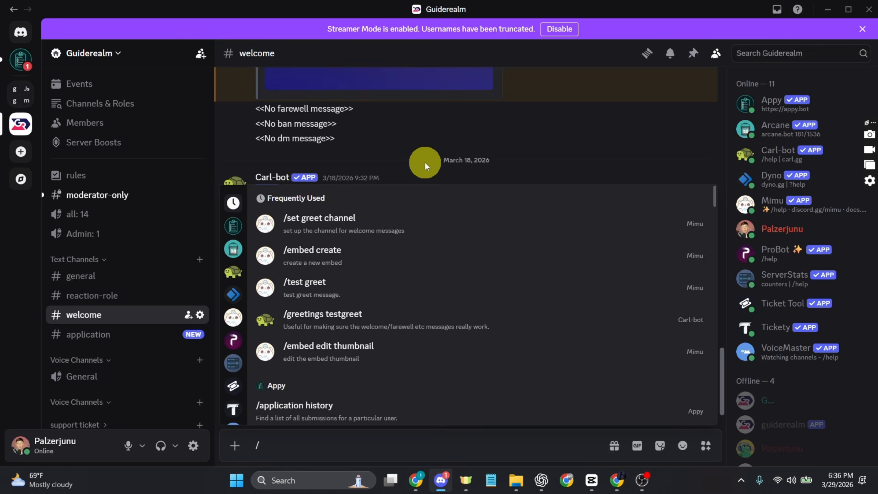
pyautogui.write('app')
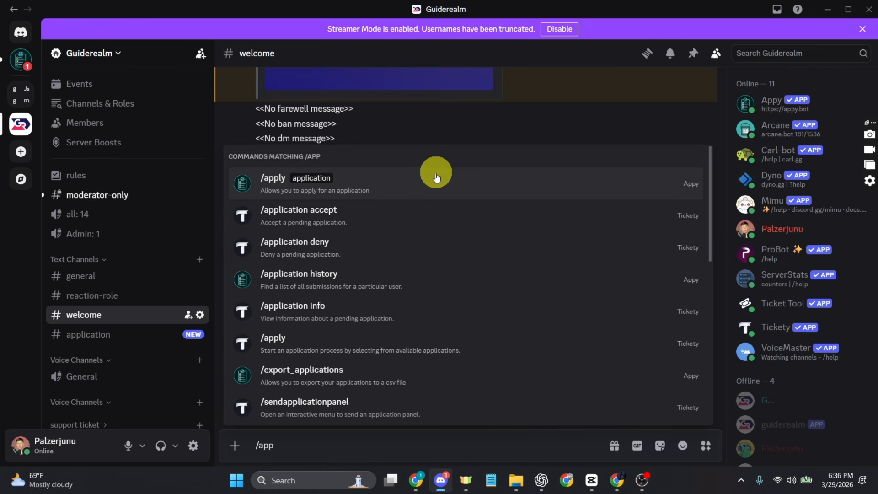
pyautogui.click(397, 195)
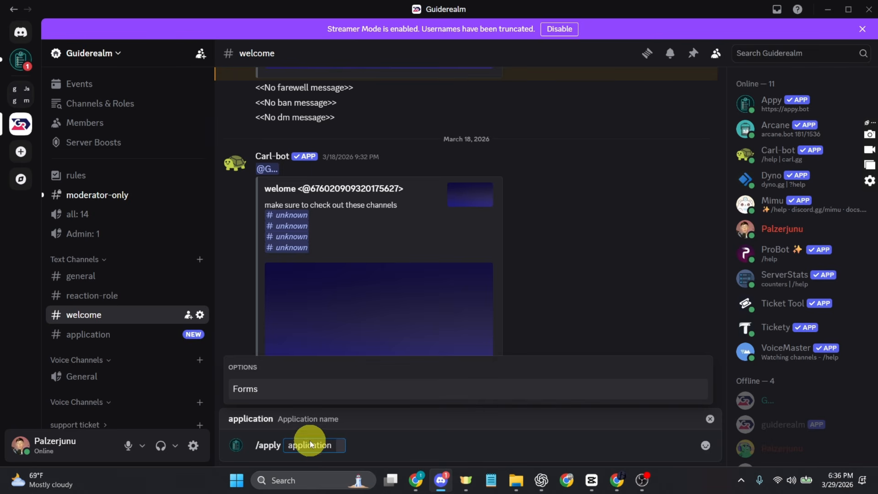
pyautogui.click(298, 389)
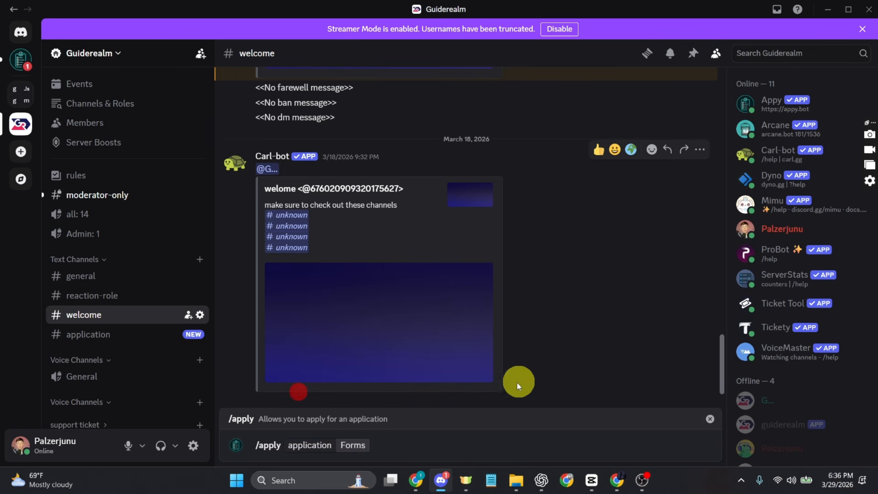
pyautogui.press('Return')
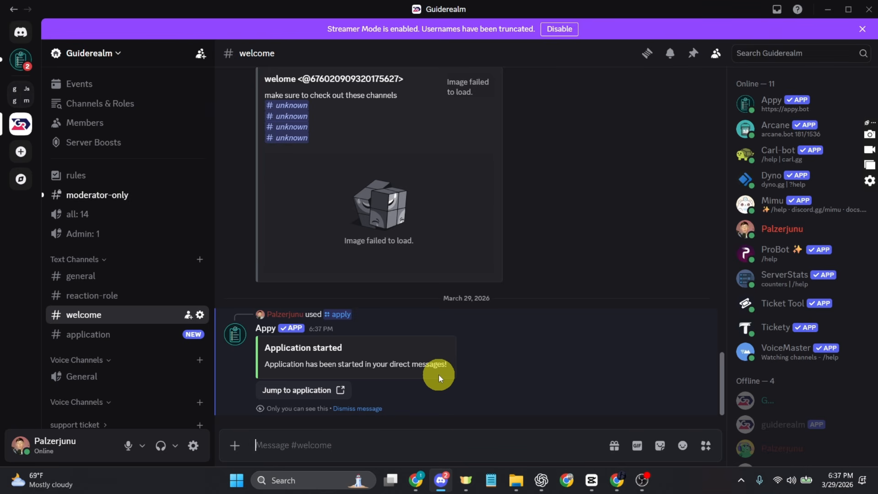
# - Start the application in Appy's direct messages, answering "yes i like dogs" to the first question and Yes to the second
pyautogui.click(307, 391)
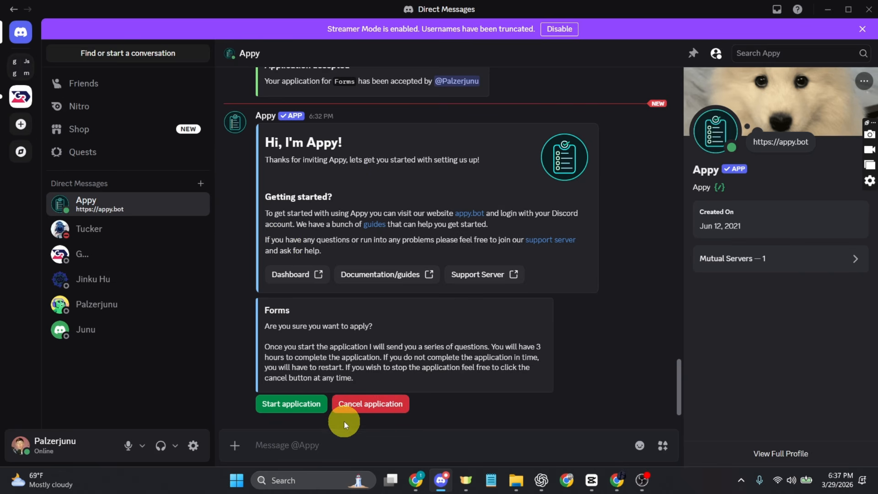
pyautogui.click(284, 405)
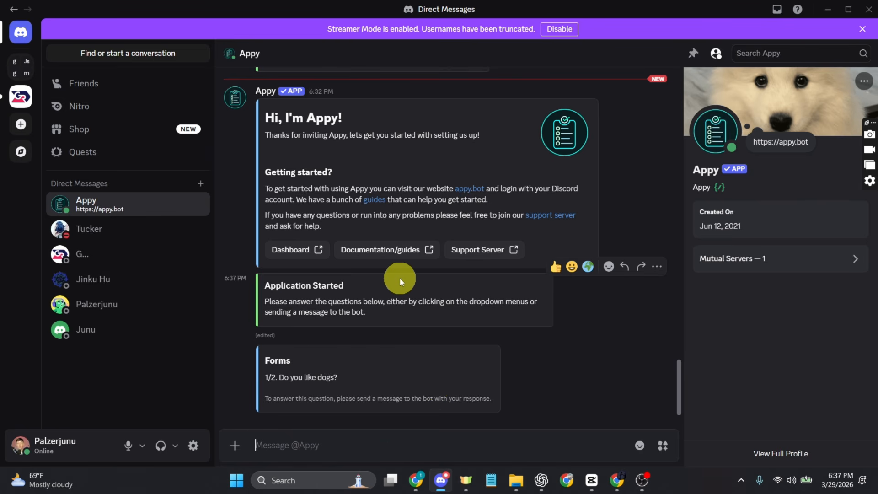
pyautogui.write('yes i like dogs')
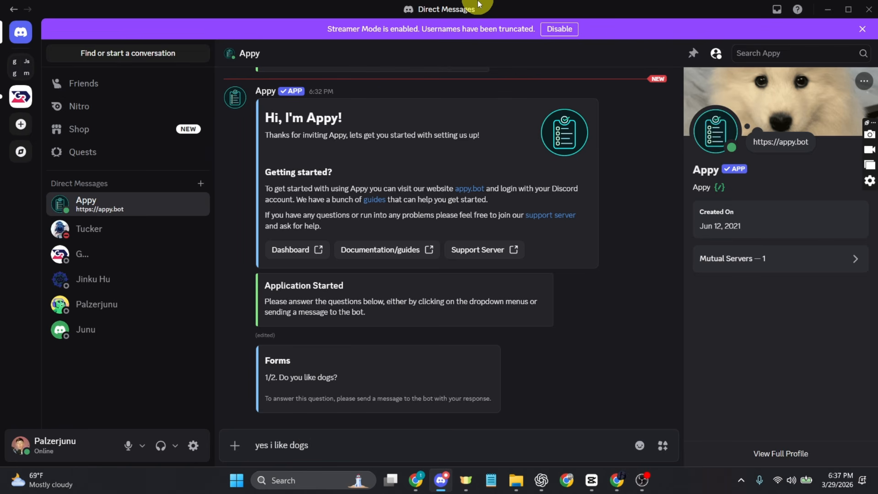
pyautogui.press('Return')
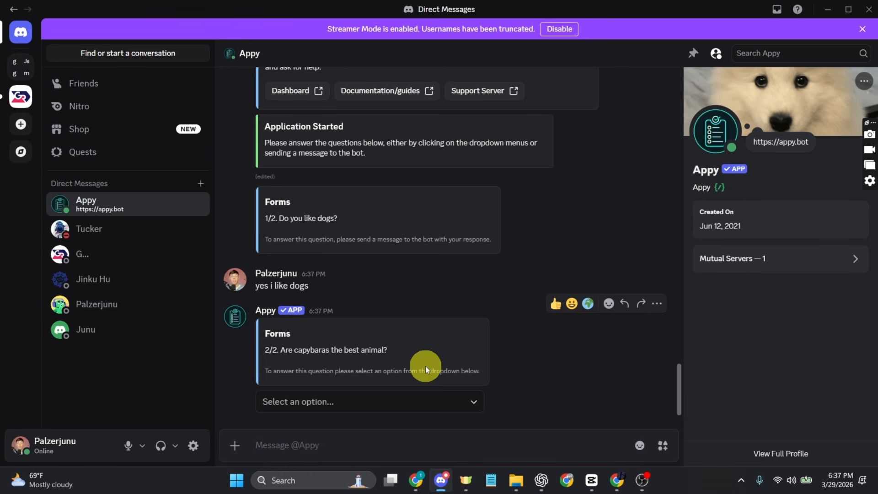
pyautogui.click(463, 401)
pyautogui.click(272, 425)
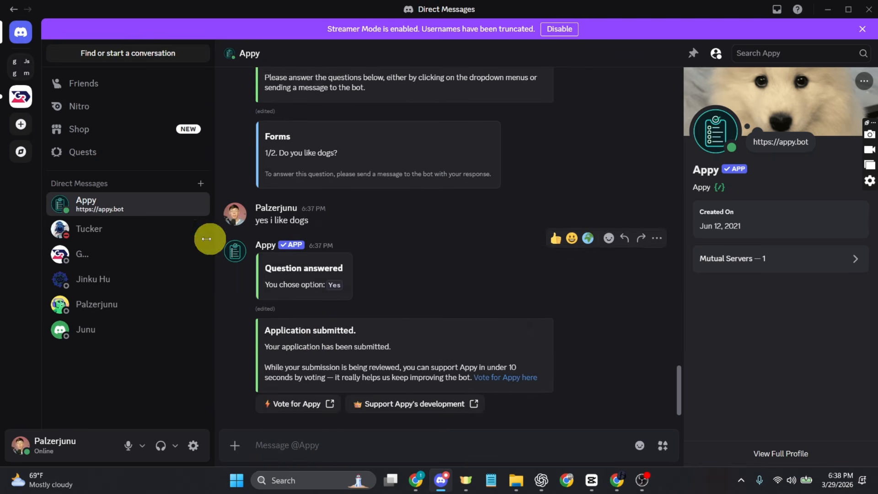
# - Review the submitted Forms application in the Guiderealm server's application channel and accept it without a reason
pyautogui.click(20, 98)
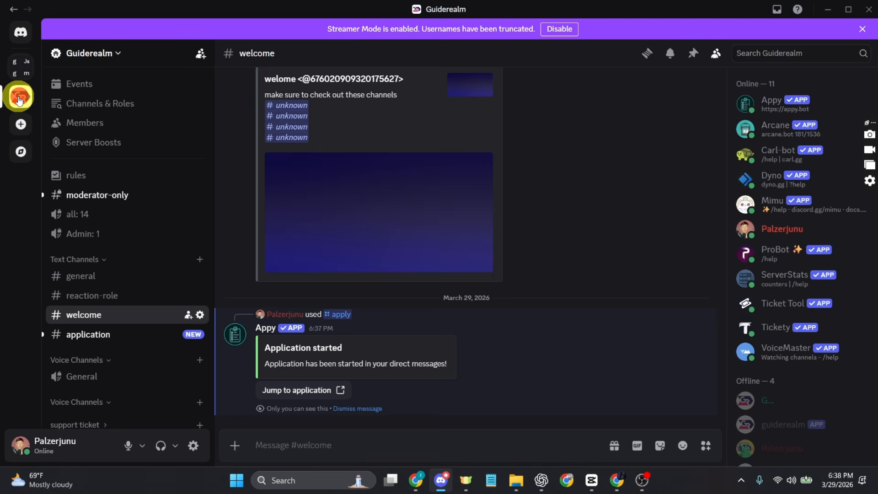
pyautogui.click(142, 334)
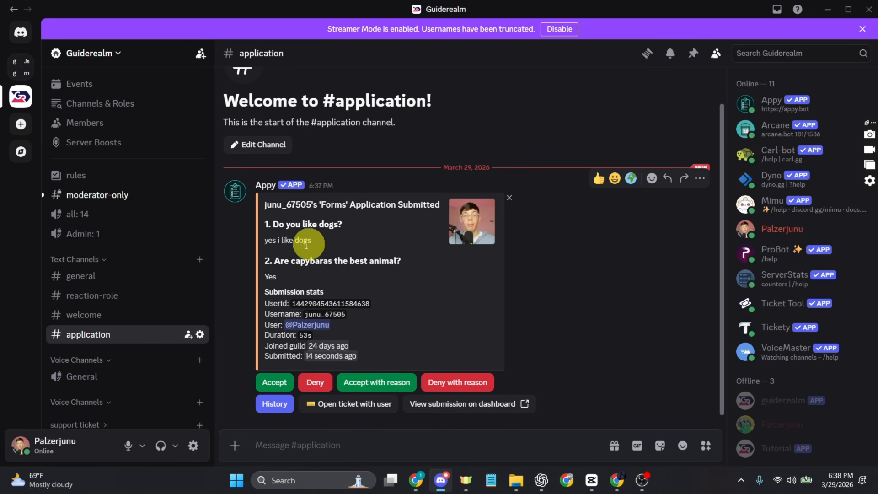
pyautogui.moveTo(266, 221); pyautogui.dragTo(334, 221)
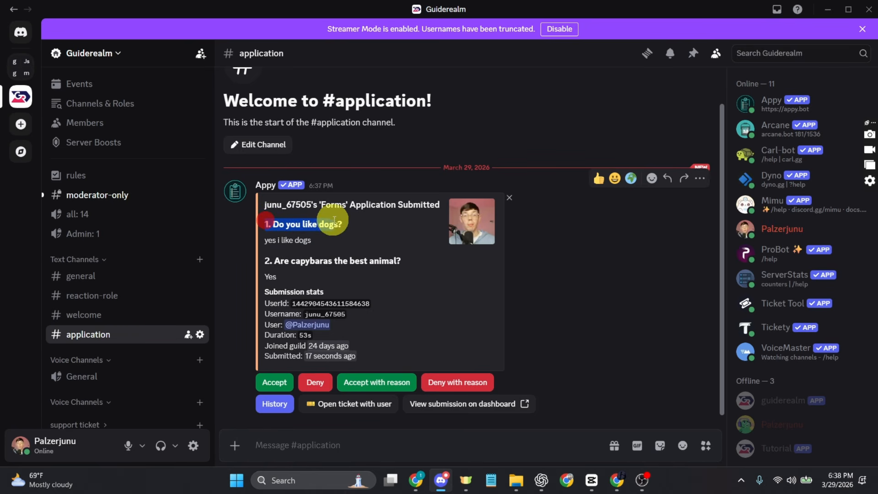
pyautogui.doubleClick(270, 239)
pyautogui.moveTo(270, 239); pyautogui.dragTo(314, 246)
pyautogui.click(320, 245)
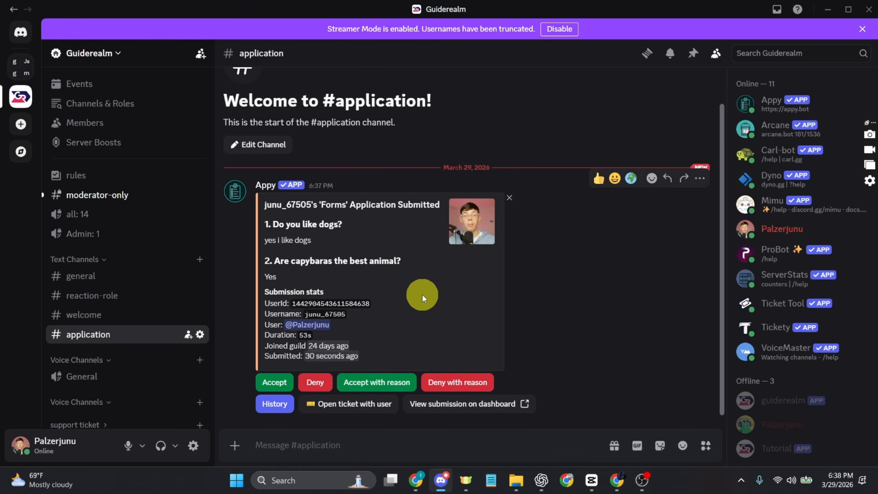
pyautogui.click(282, 387)
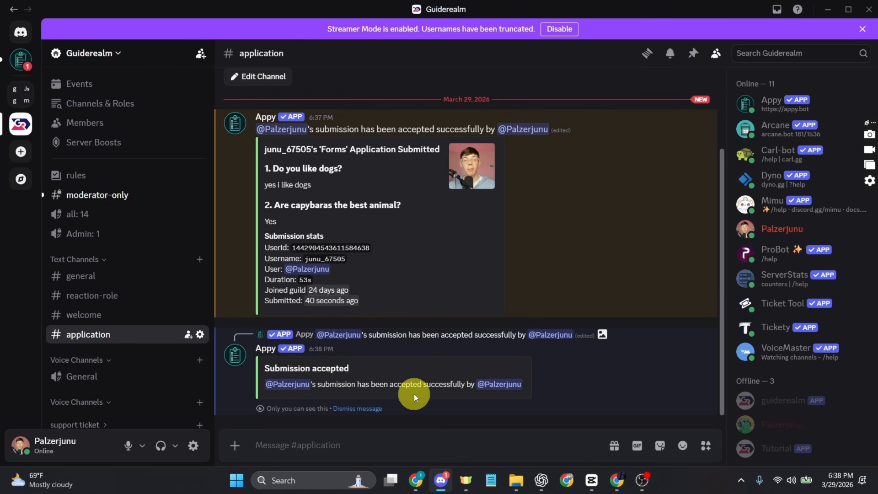
# - Open the profile of the member mentioned at the end of the submission acceptance message
pyautogui.click(509, 385)
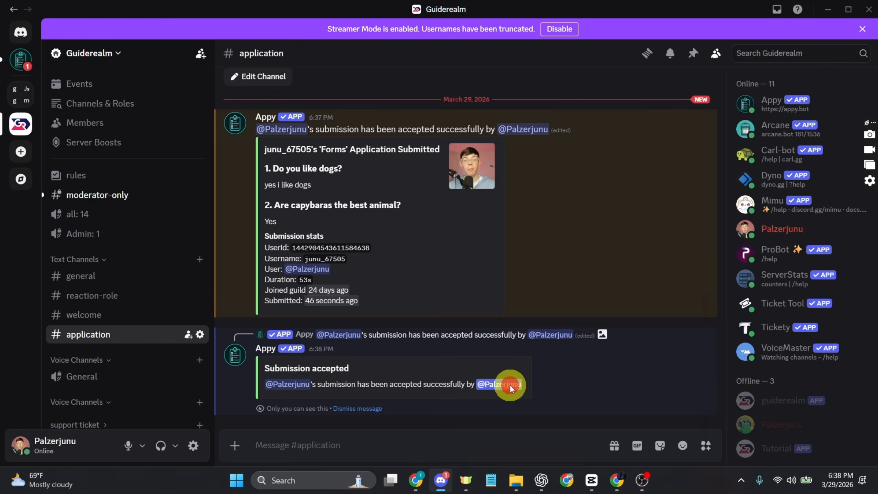